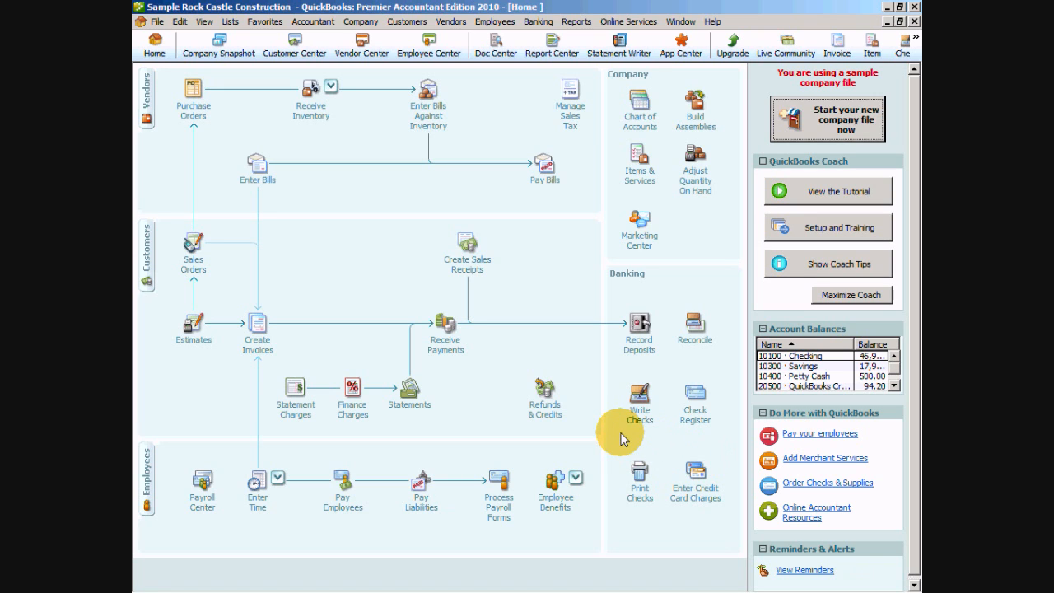
# - Open the Chart of Accounts
pyautogui.click(232, 22)
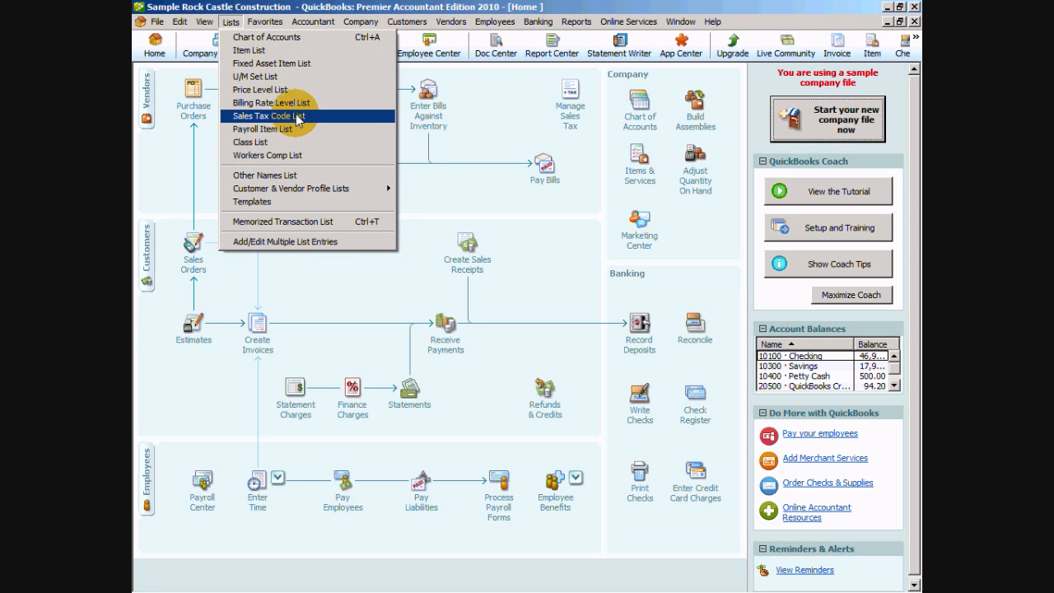
pyautogui.click(282, 38)
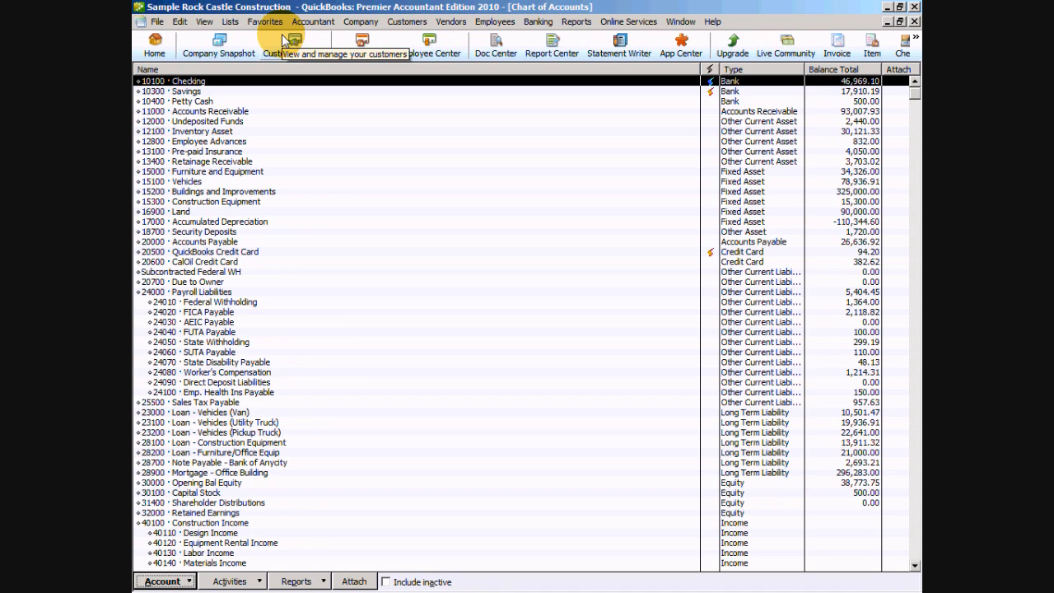
pyautogui.click(188, 581)
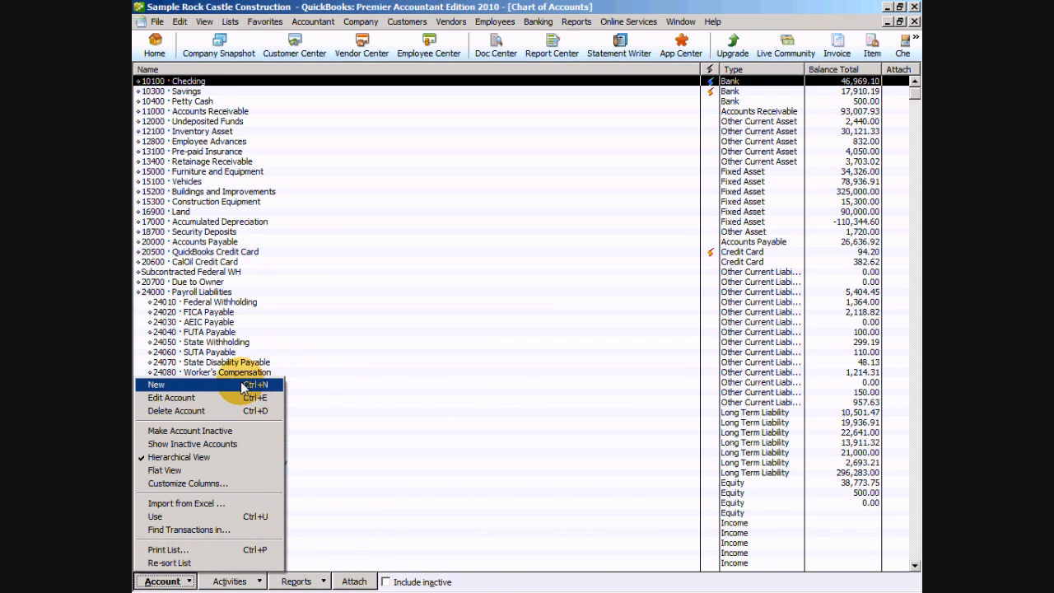
pyautogui.click(191, 384)
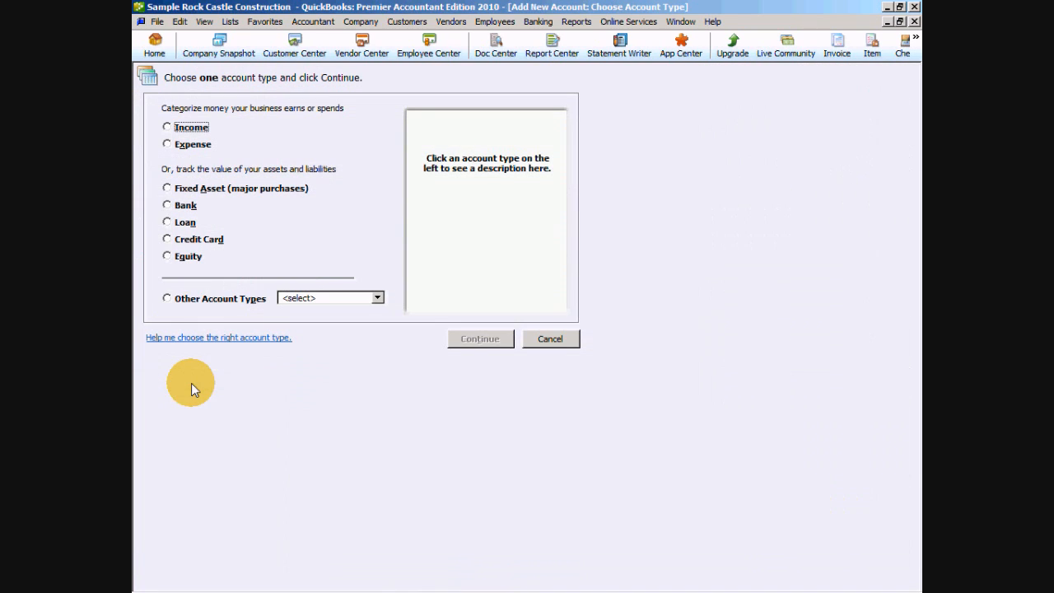
pyautogui.click(191, 242)
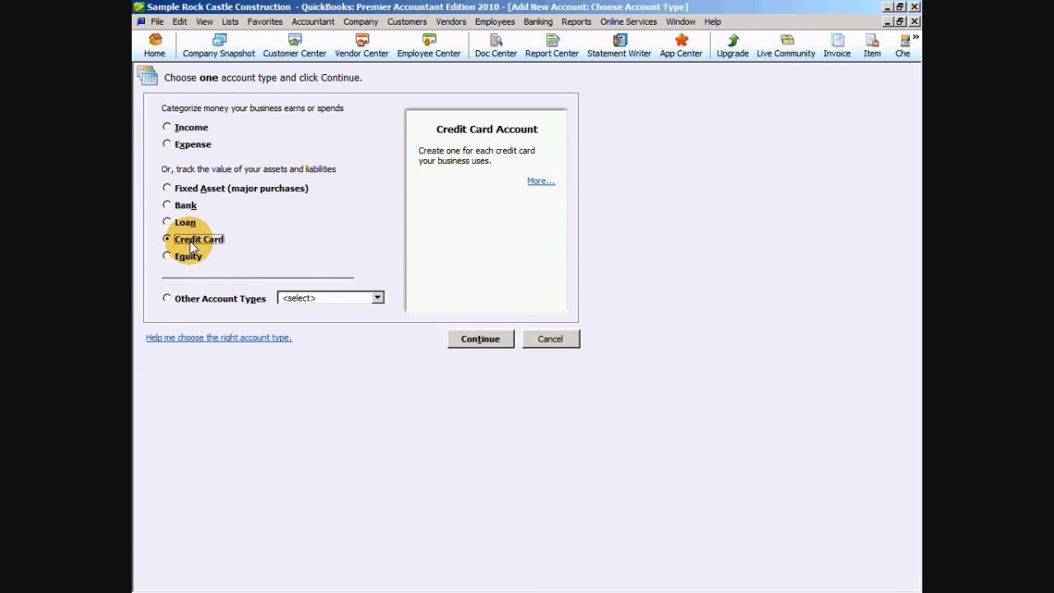
pyautogui.click(537, 340)
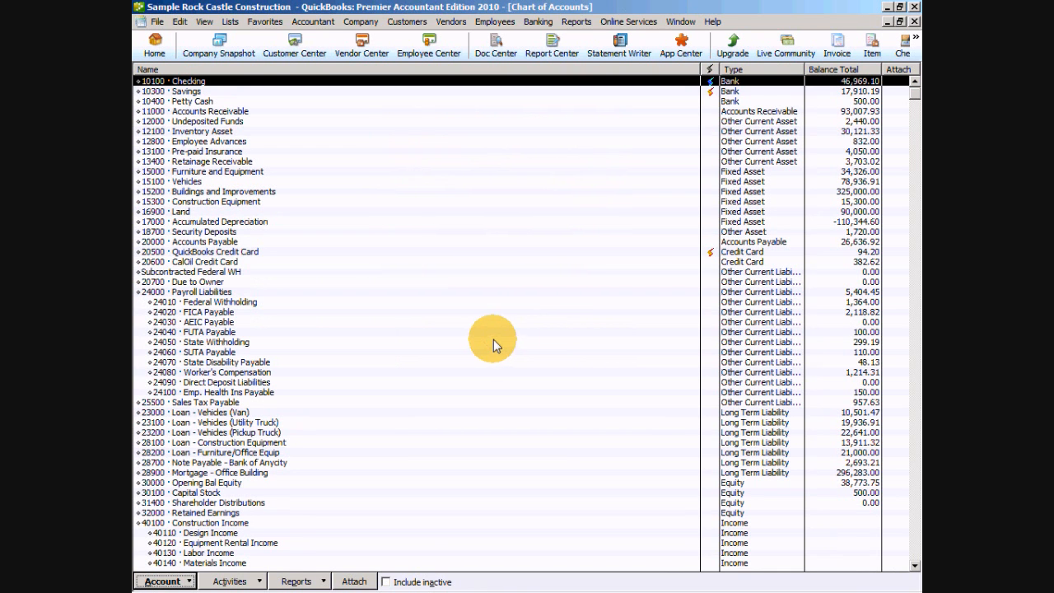
# - Locate the credit card accounts and review the transactions in the CalOil Credit Card register, then close the register
pyautogui.click(756, 252)
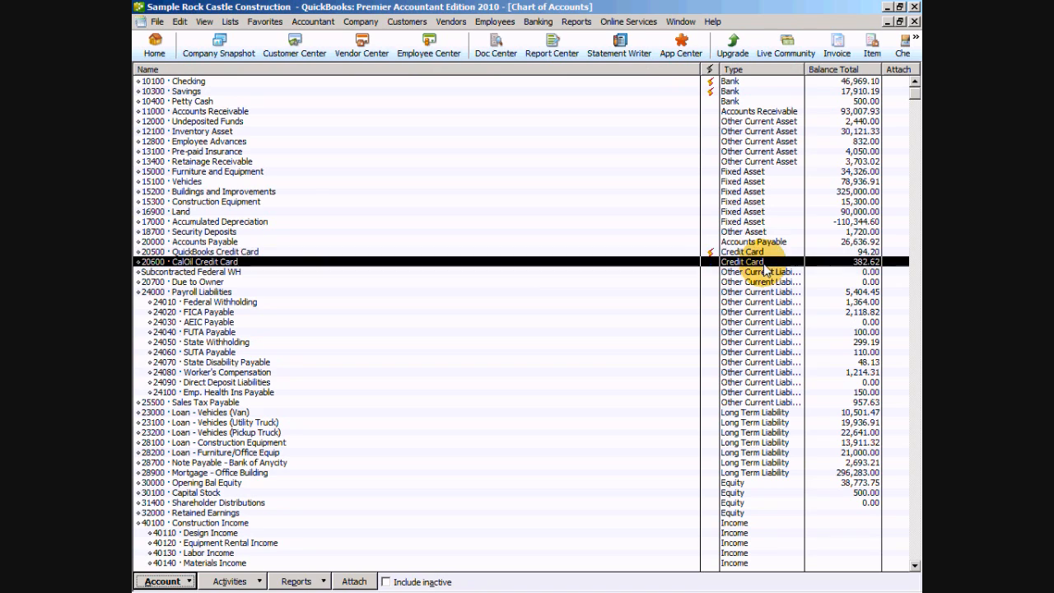
pyautogui.click(764, 263)
pyautogui.click(774, 250)
pyautogui.click(772, 262)
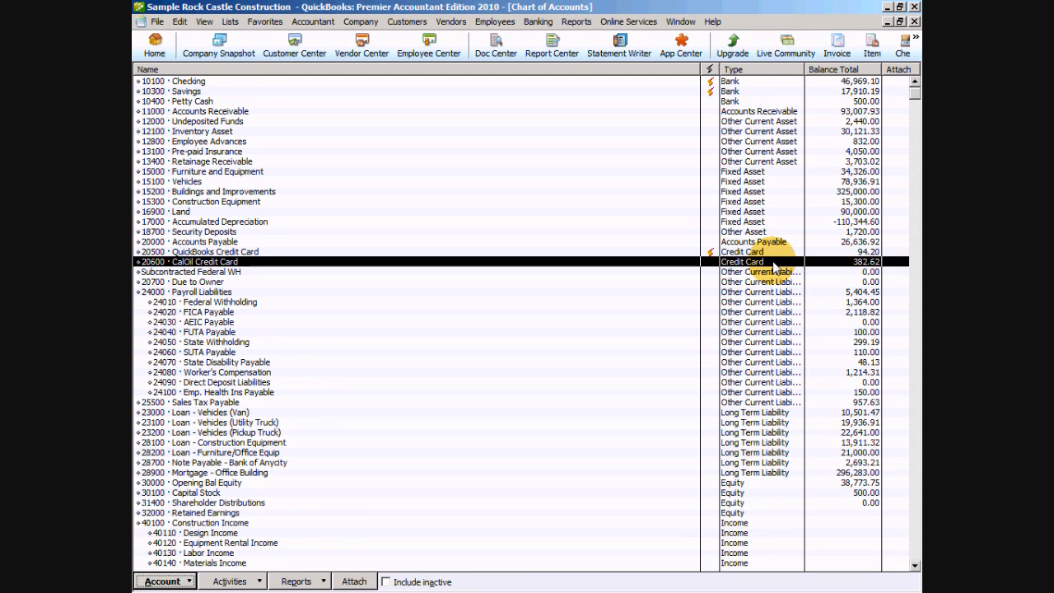
pyautogui.doubleClick(210, 263)
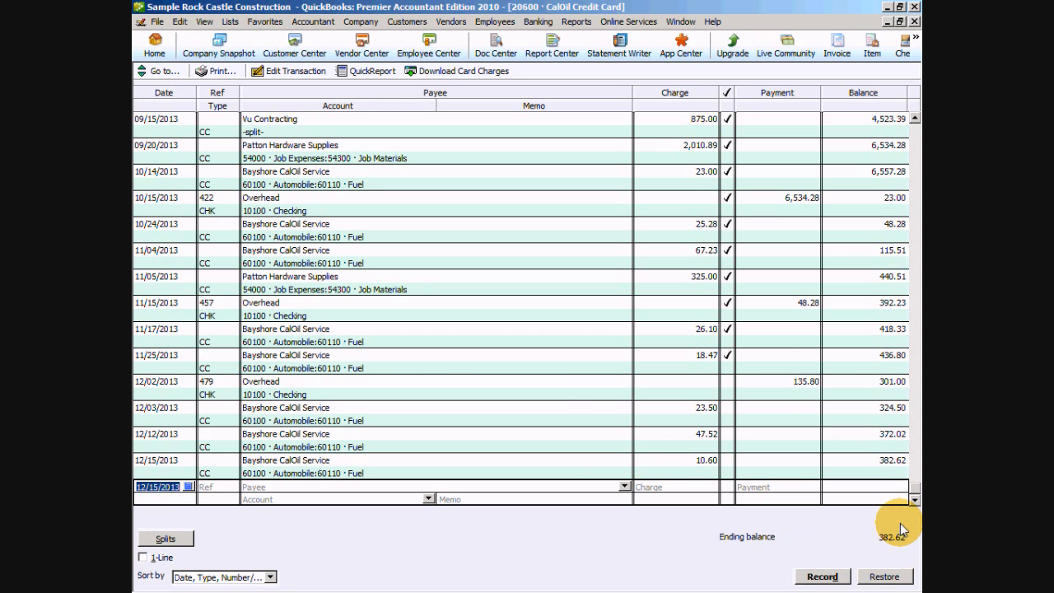
pyautogui.press('Escape')
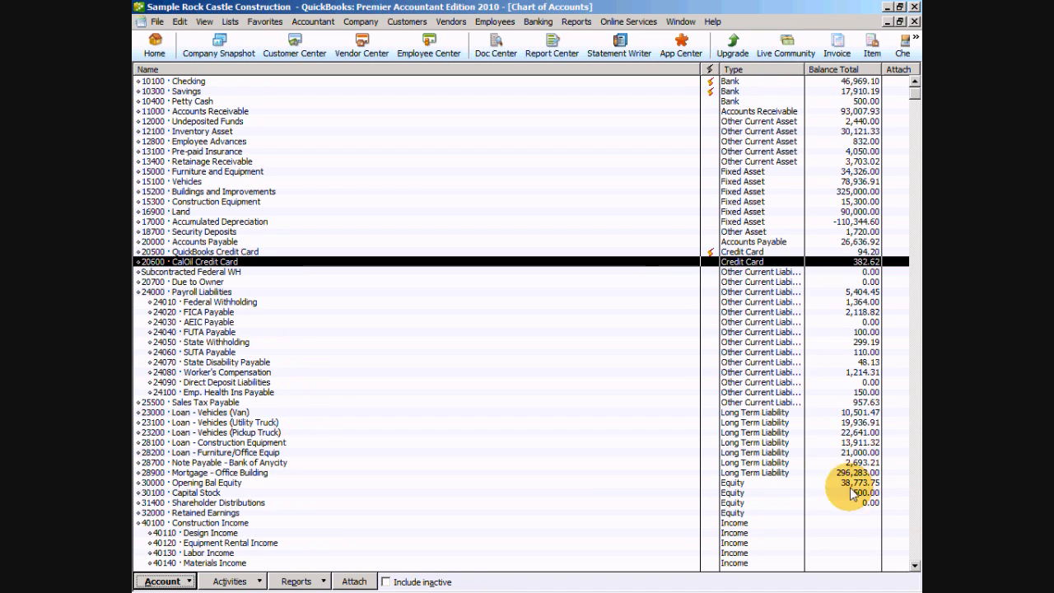
# - Run the Transaction Detail by Account report from the Accountant & Taxes reports
pyautogui.click(574, 22)
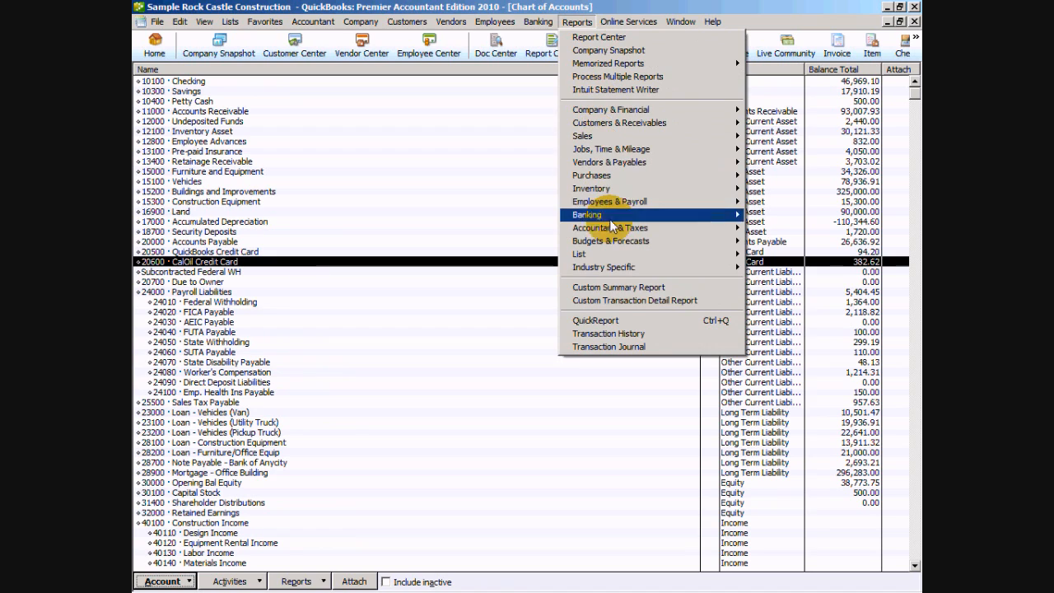
pyautogui.moveTo(612, 229)
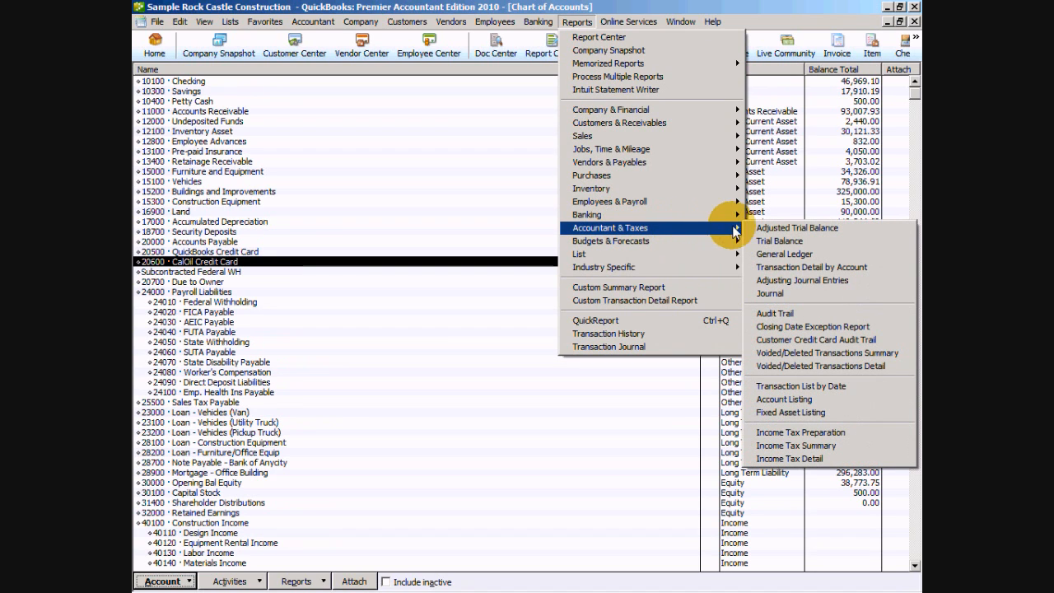
pyautogui.click(867, 268)
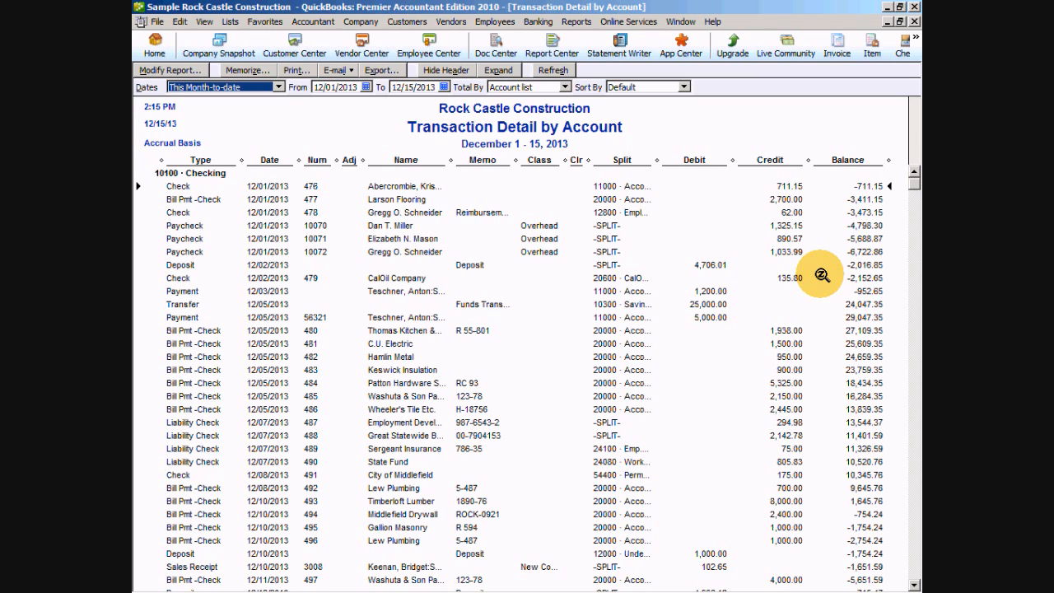
# - Modify the report to cover all dates and remove the Adj column
pyautogui.click(170, 70)
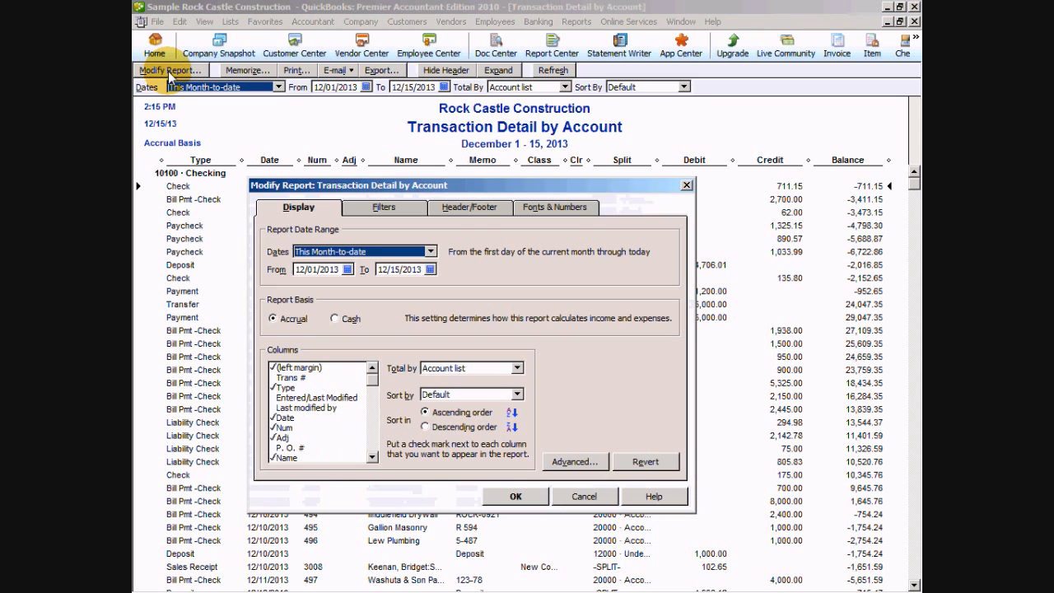
pyautogui.click(377, 254)
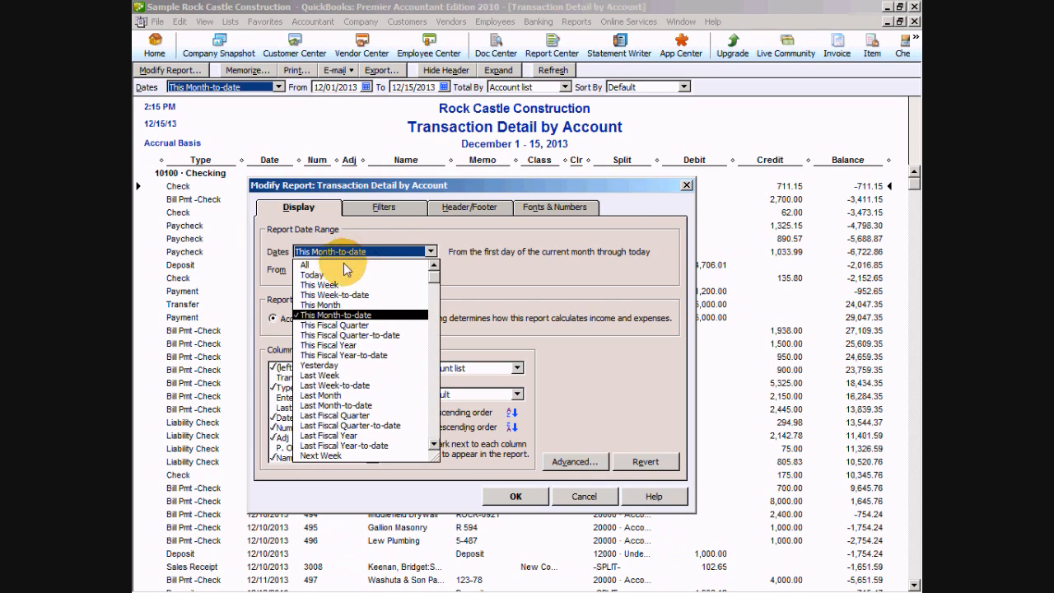
pyautogui.click(306, 265)
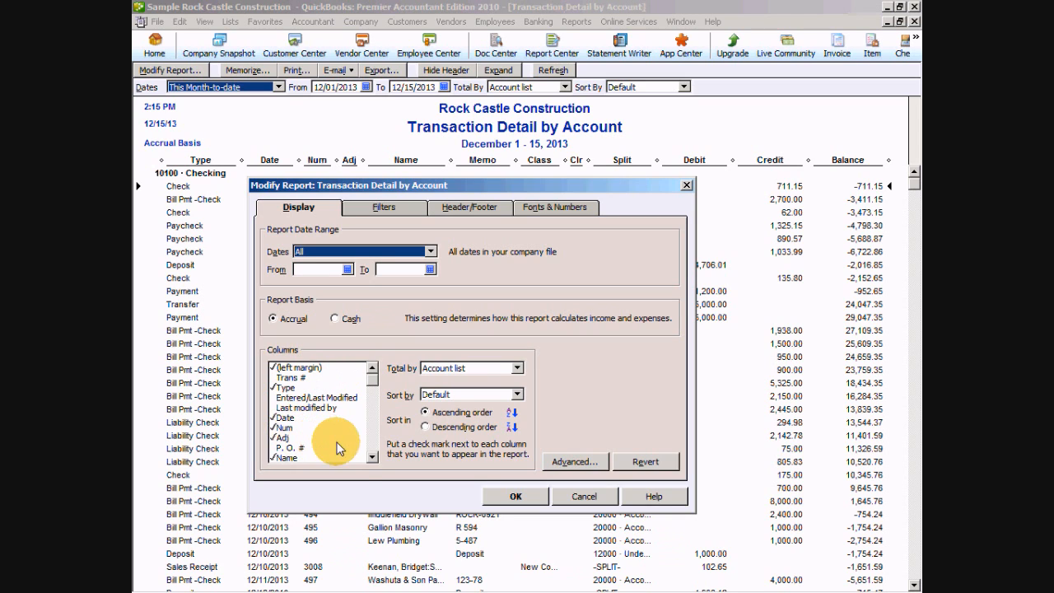
pyautogui.click(274, 437)
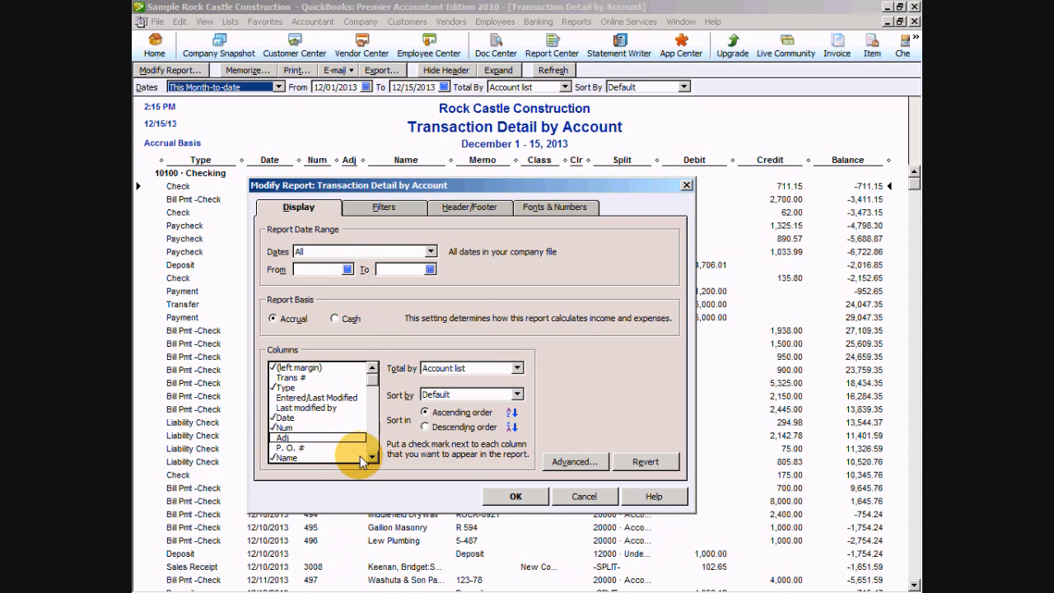
# - Examine the rest of the report's column choices to check which ones are included
pyautogui.click(371, 457)
pyautogui.click(371, 457)
pyautogui.click(371, 457)
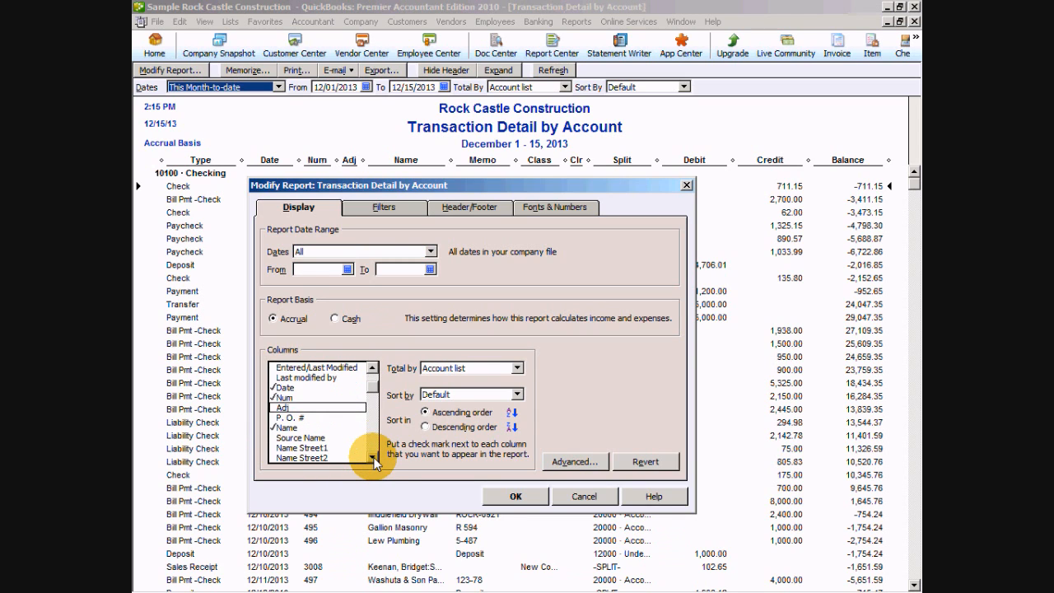
pyautogui.click(373, 458)
pyautogui.click(372, 458)
pyautogui.click(373, 458)
pyautogui.click(372, 458)
pyautogui.click(372, 458)
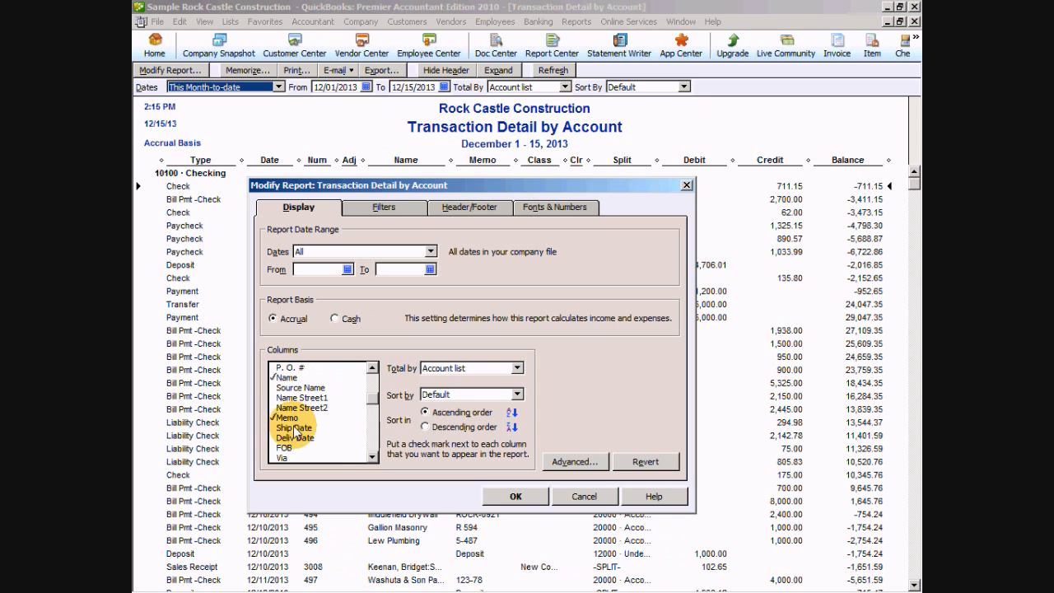
pyautogui.click(372, 458)
pyautogui.click(372, 458)
pyautogui.click(373, 458)
pyautogui.click(372, 458)
pyautogui.click(372, 458)
pyautogui.click(372, 457)
pyautogui.click(372, 458)
pyautogui.click(372, 458)
pyautogui.click(373, 458)
pyautogui.click(373, 458)
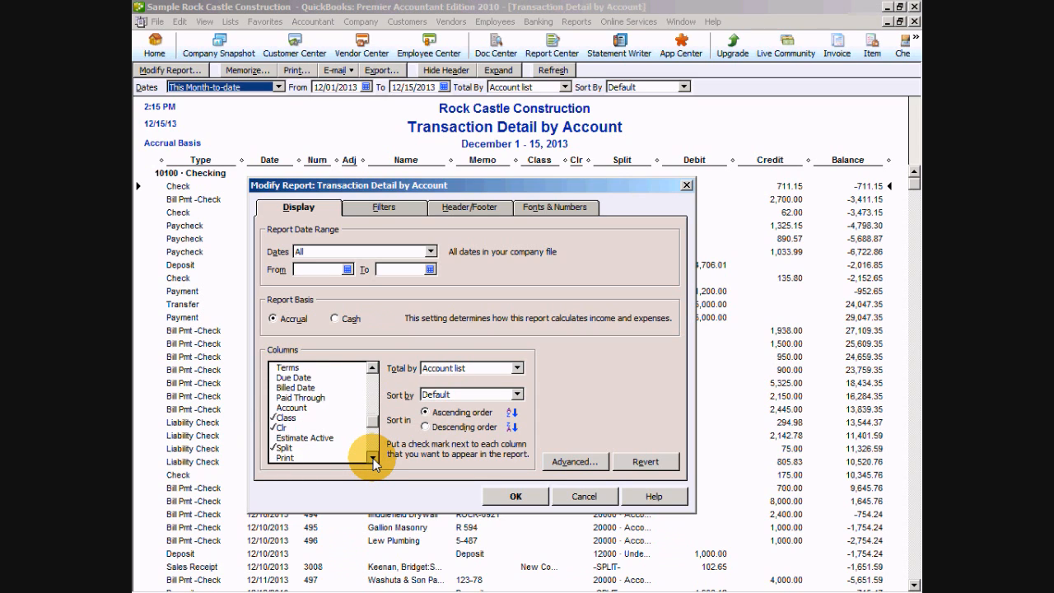
pyautogui.click(372, 458)
pyautogui.click(372, 458)
pyautogui.click(372, 458)
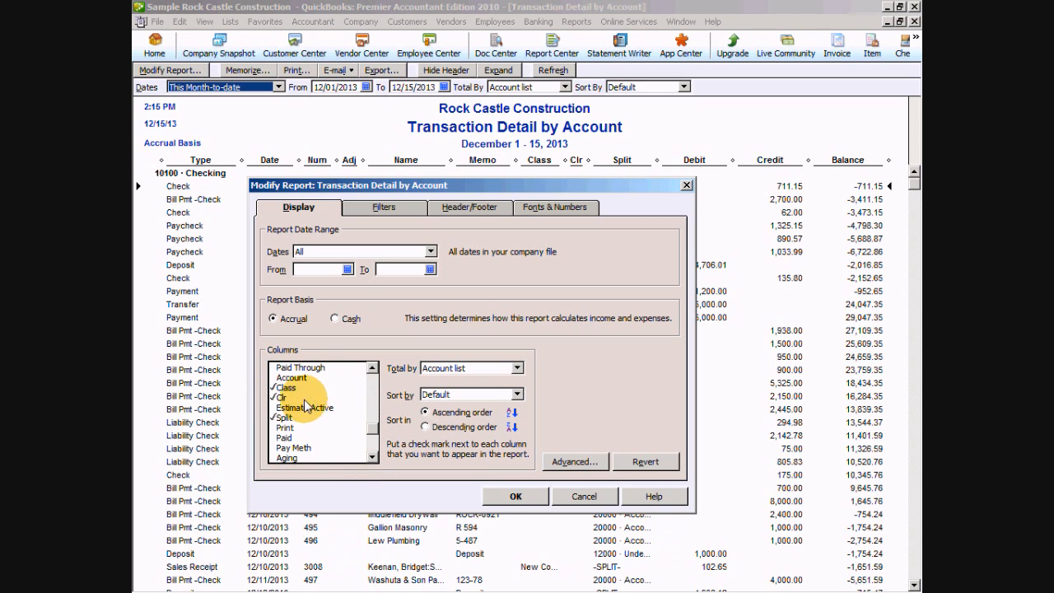
pyautogui.click(372, 458)
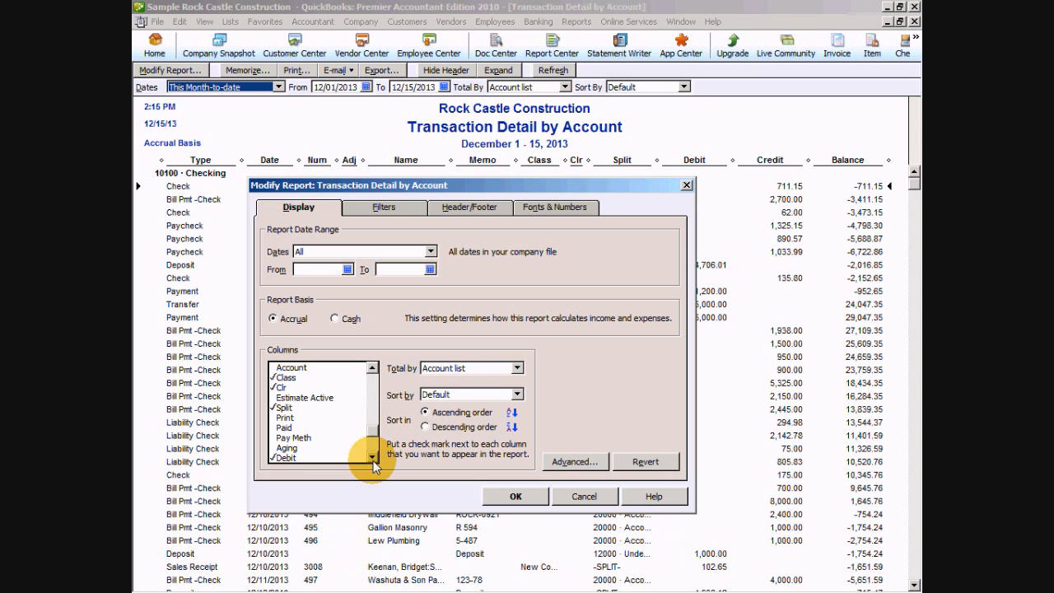
pyautogui.click(372, 458)
pyautogui.click(373, 458)
pyautogui.click(373, 458)
pyautogui.click(373, 457)
pyautogui.click(373, 457)
pyautogui.click(372, 458)
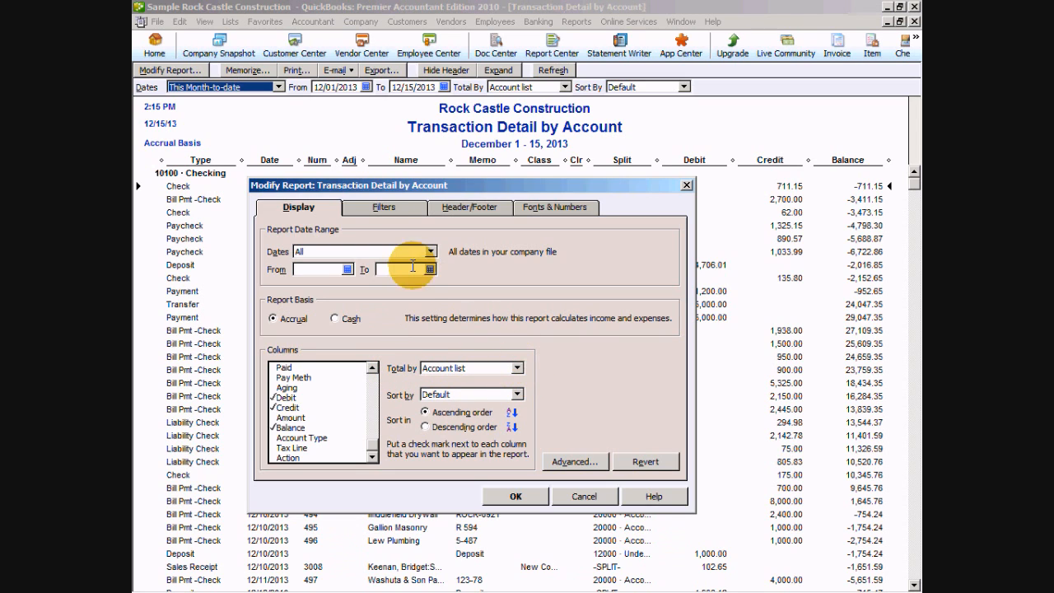
# - Filter the report by account to 20600 · CalOil Credit Card and include split detail
pyautogui.click(386, 209)
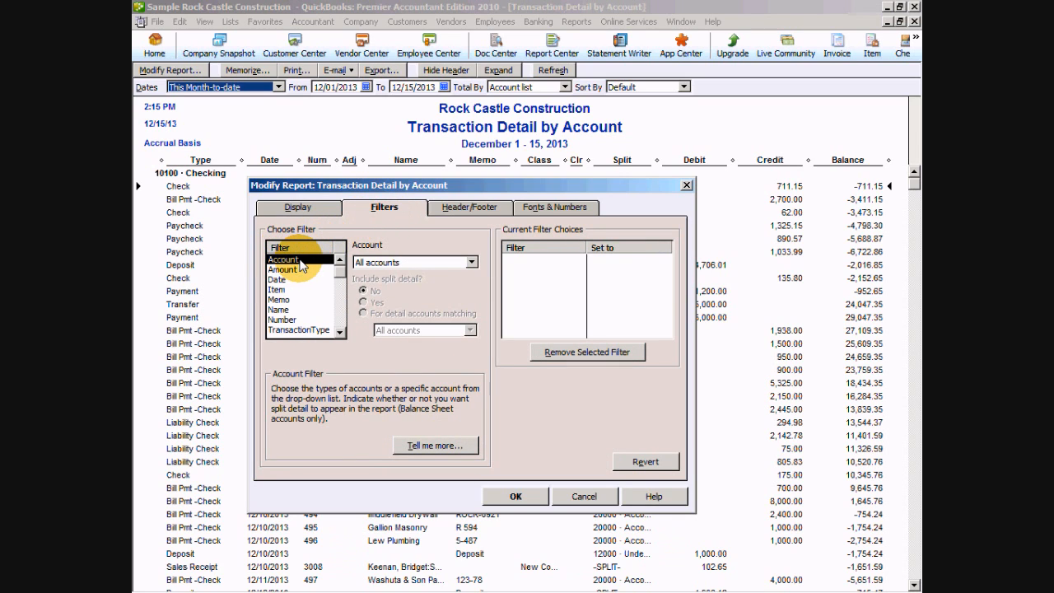
pyautogui.click(472, 262)
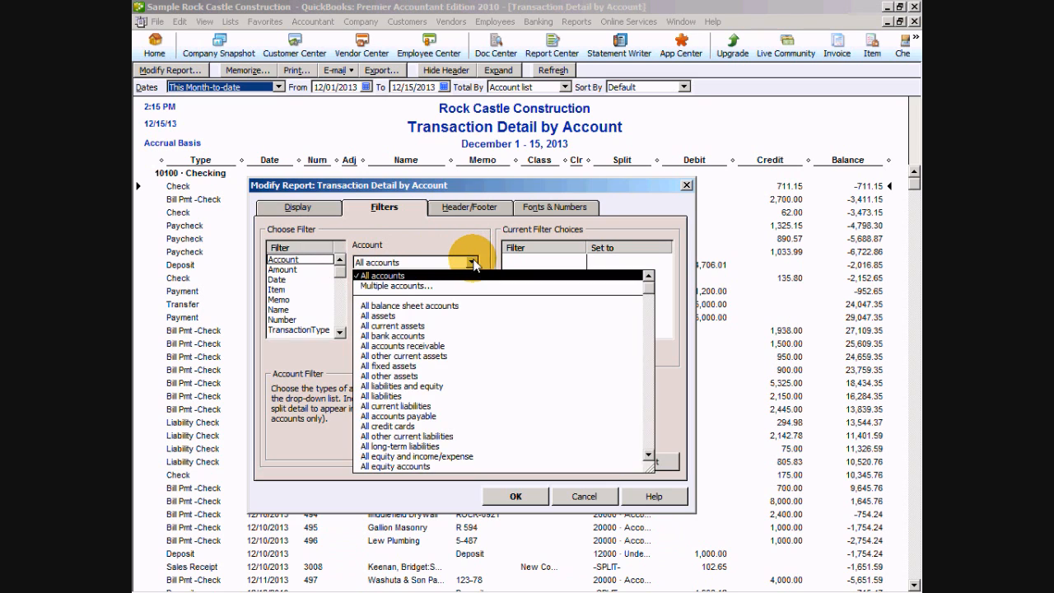
pyautogui.scroll(-8, 513, 361)
pyautogui.scroll(-5, 513, 361)
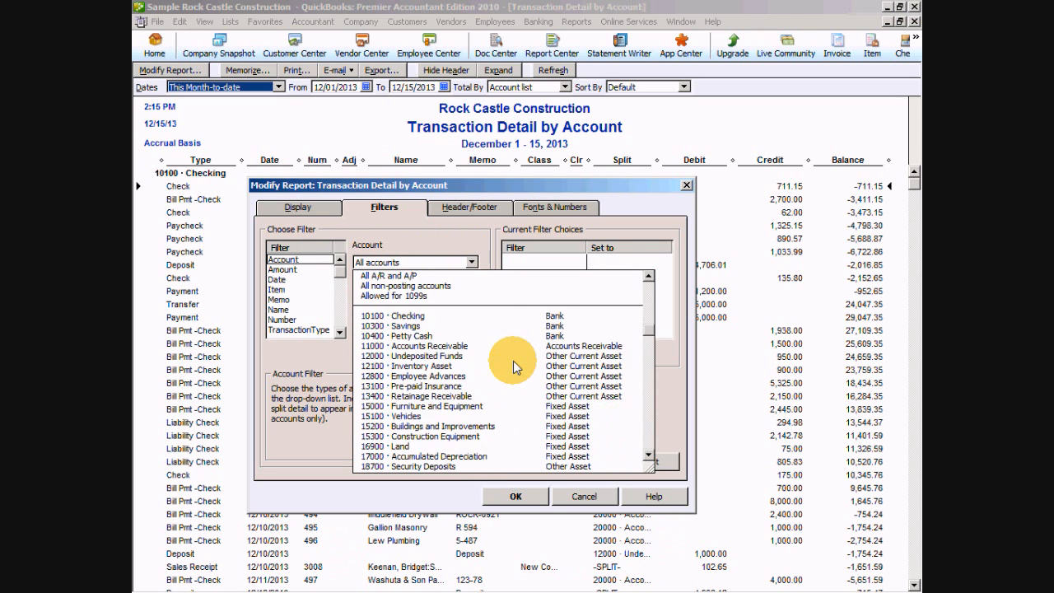
pyautogui.scroll(-3, 513, 360)
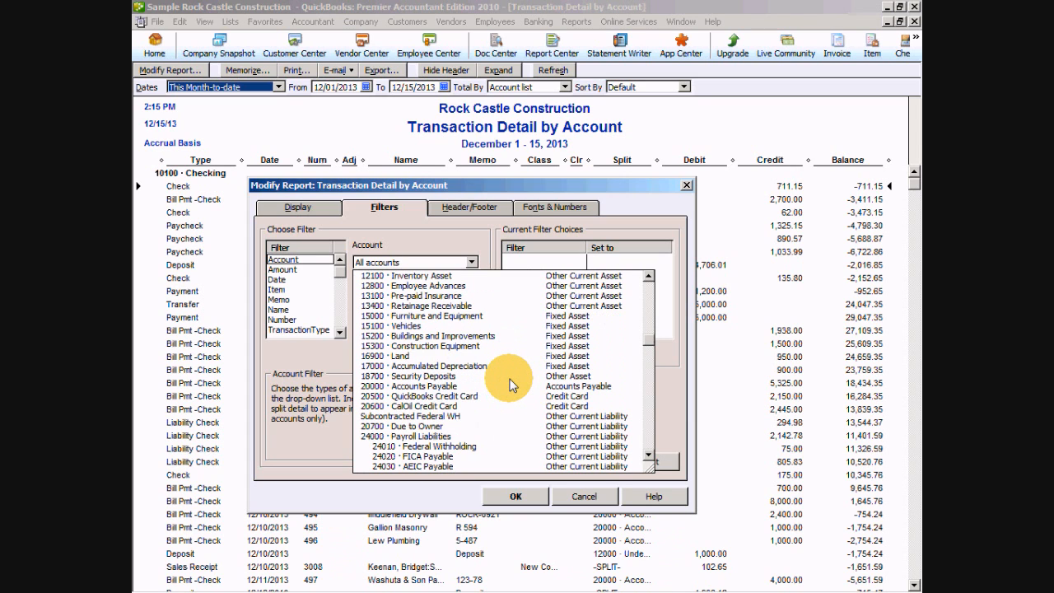
pyautogui.scroll(-1, 513, 385)
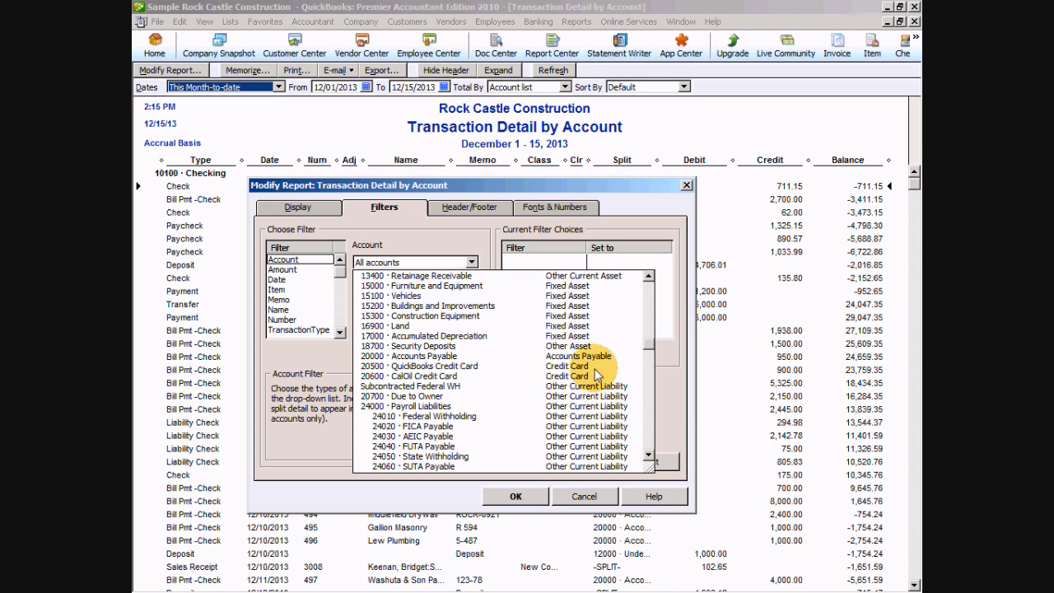
pyautogui.click(426, 376)
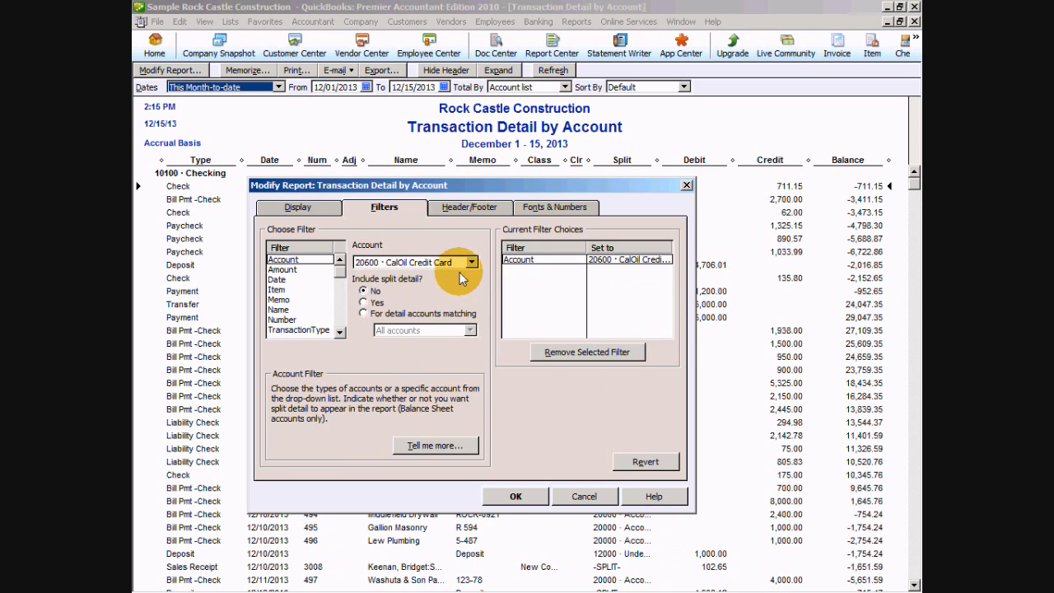
pyautogui.click(364, 303)
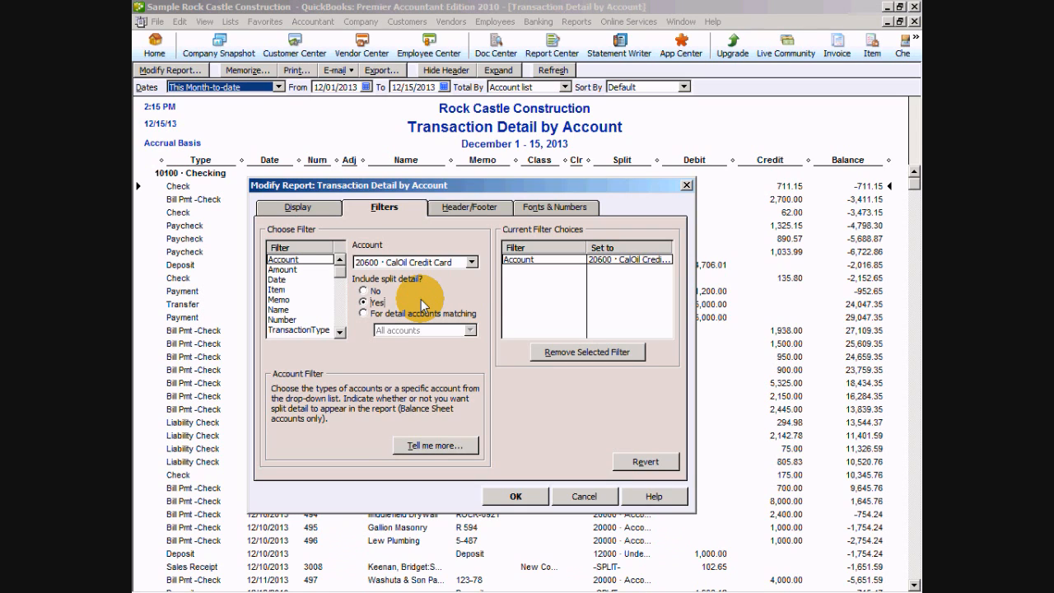
# - Add a transaction type filter for Credit Card and apply the report changes
pyautogui.click(300, 330)
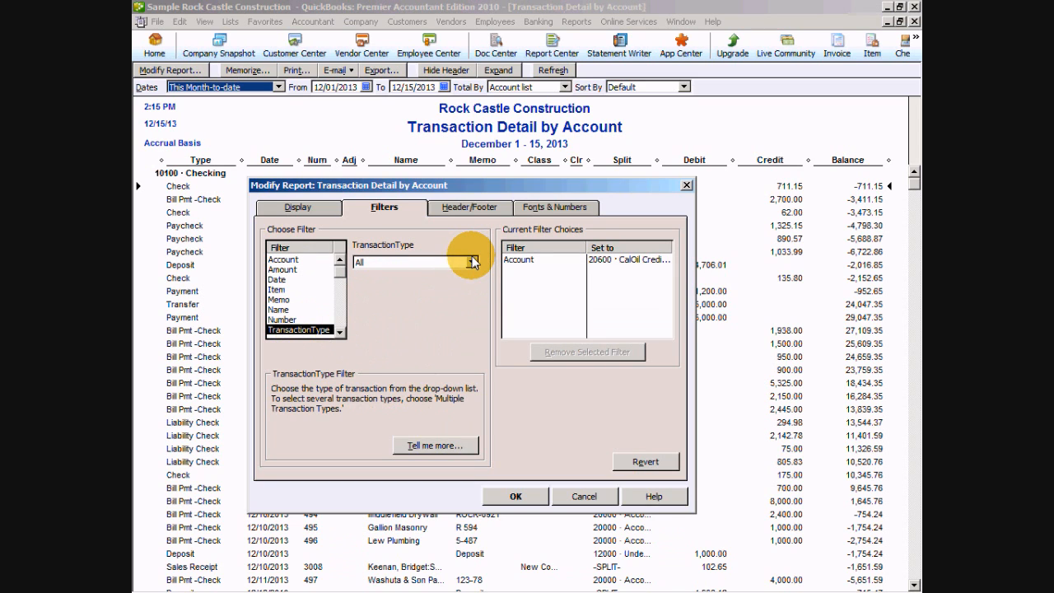
pyautogui.click(473, 262)
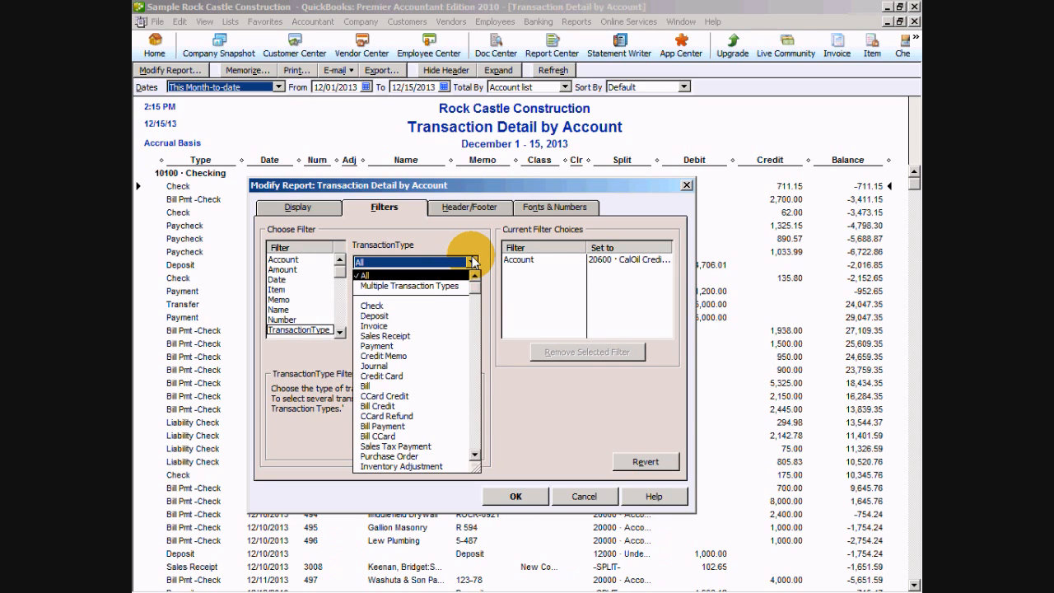
pyautogui.click(387, 378)
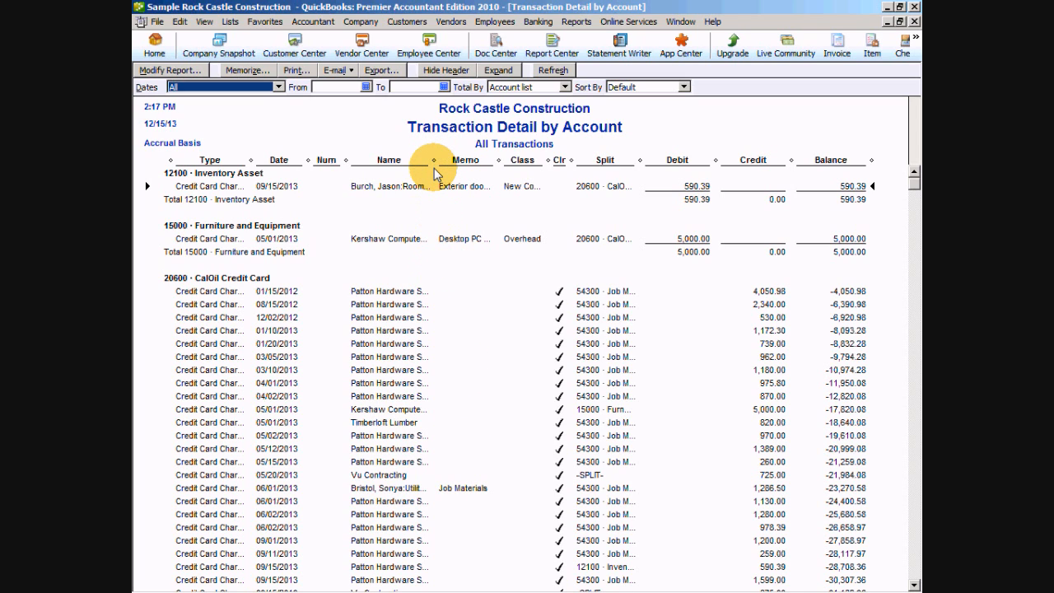
# - Widen the report's Name and Memo columns so their full text fits
pyautogui.moveTo(434, 161); pyautogui.dragTo(474, 162)
pyautogui.moveTo(541, 160); pyautogui.dragTo(593, 162)
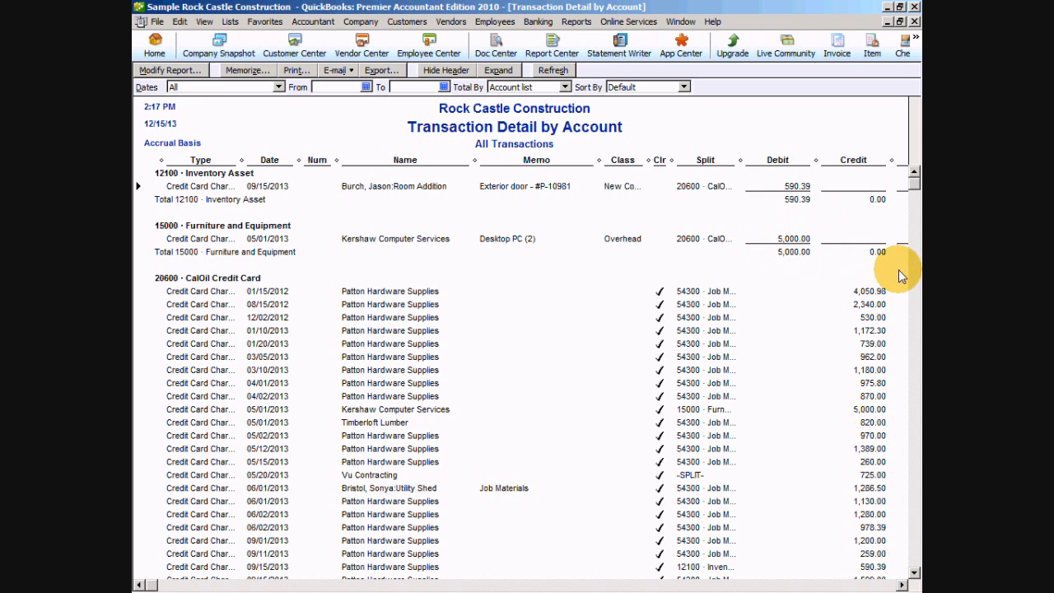
pyautogui.scroll(-1, 821, 284)
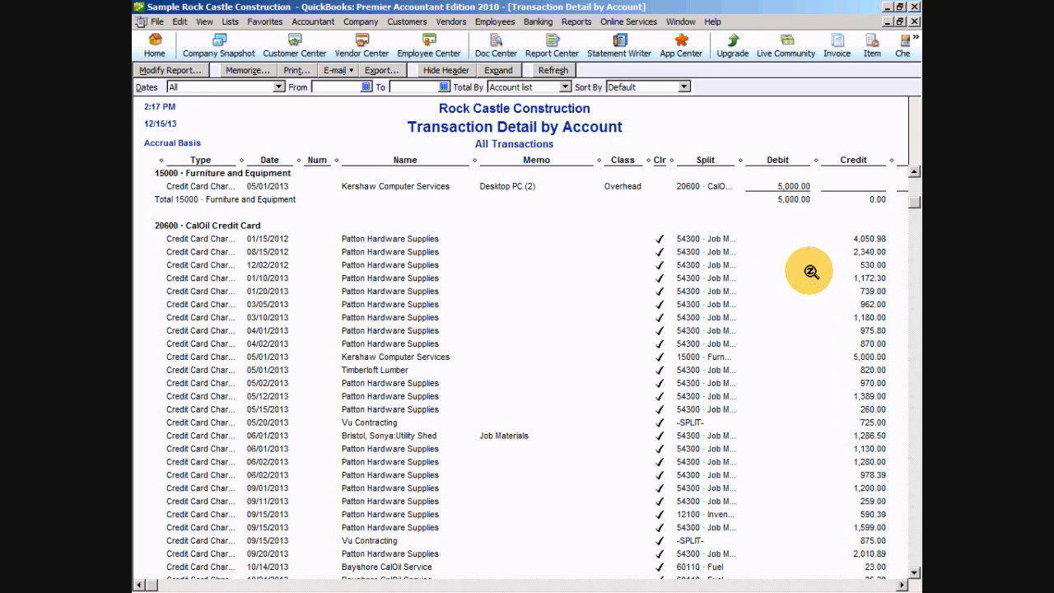
# - Review the report from the CalOil Credit Card charges through the job expense and fuel split accounts, checking their subtotals and the grand total
pyautogui.scroll(-1, 826, 268)
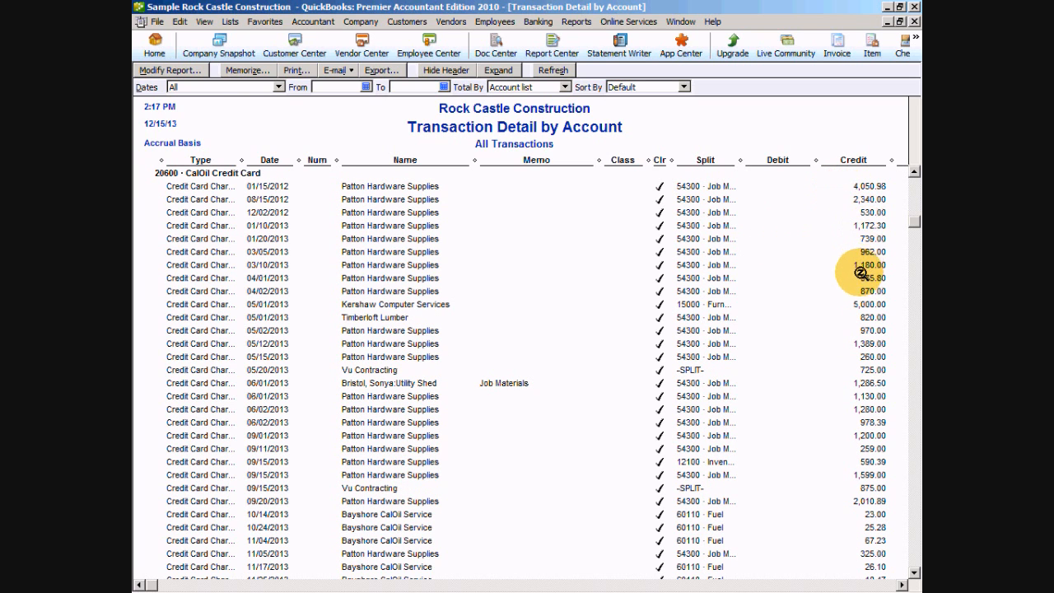
pyautogui.scroll(-3, 857, 272)
pyautogui.scroll(-5, 858, 278)
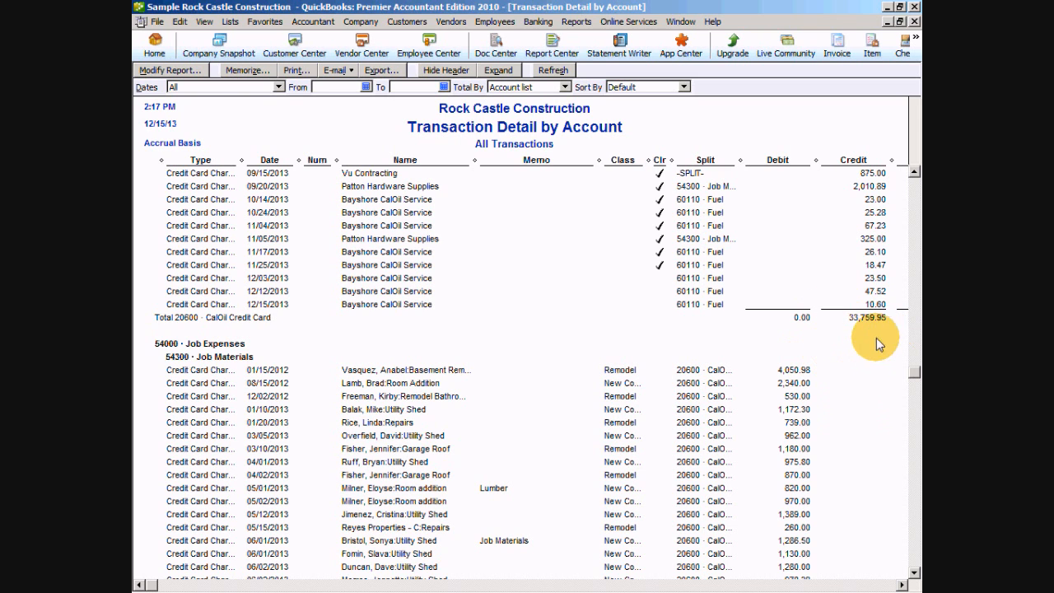
pyautogui.scroll(-1, 875, 344)
pyautogui.scroll(-2, 874, 341)
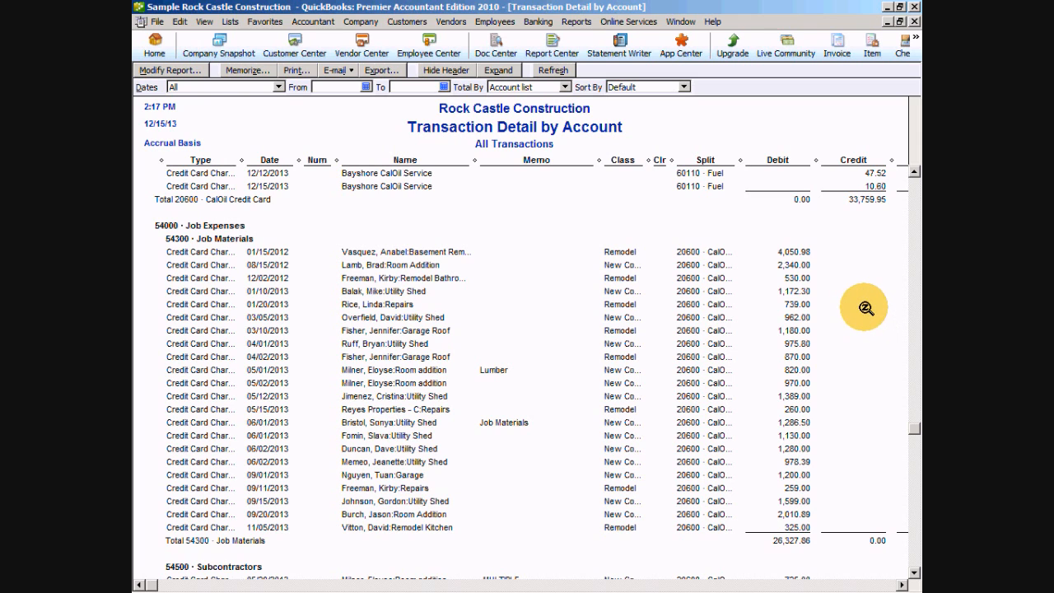
pyautogui.scroll(-1, 776, 402)
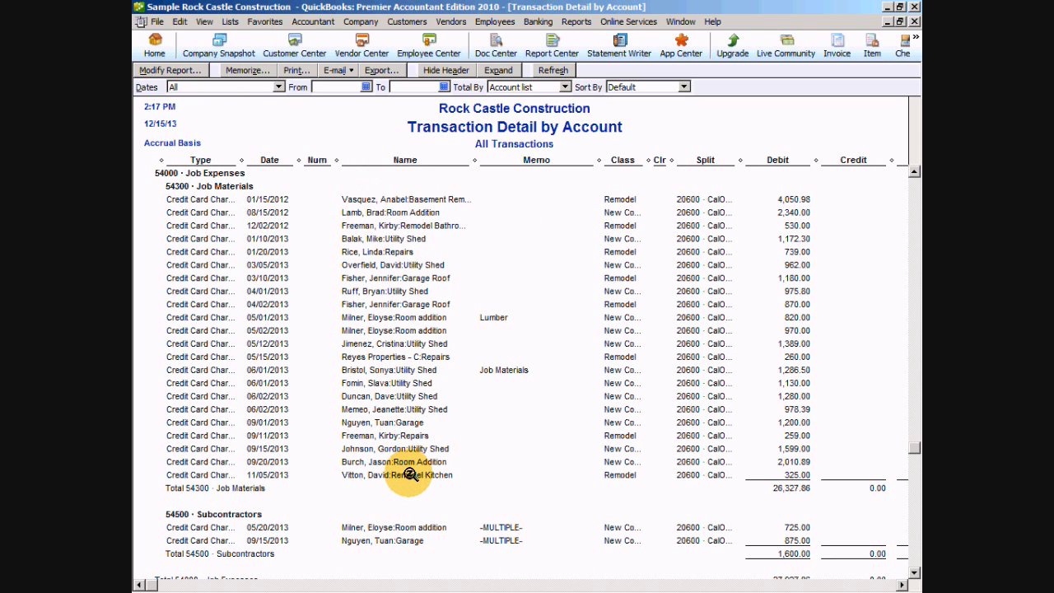
pyautogui.click(789, 487)
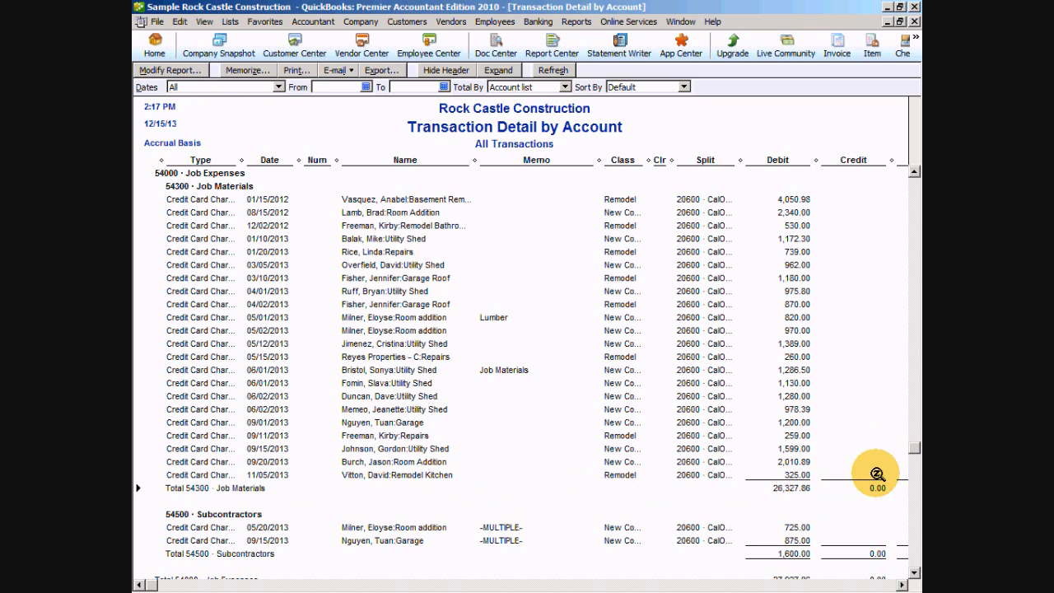
pyautogui.scroll(-5, 873, 471)
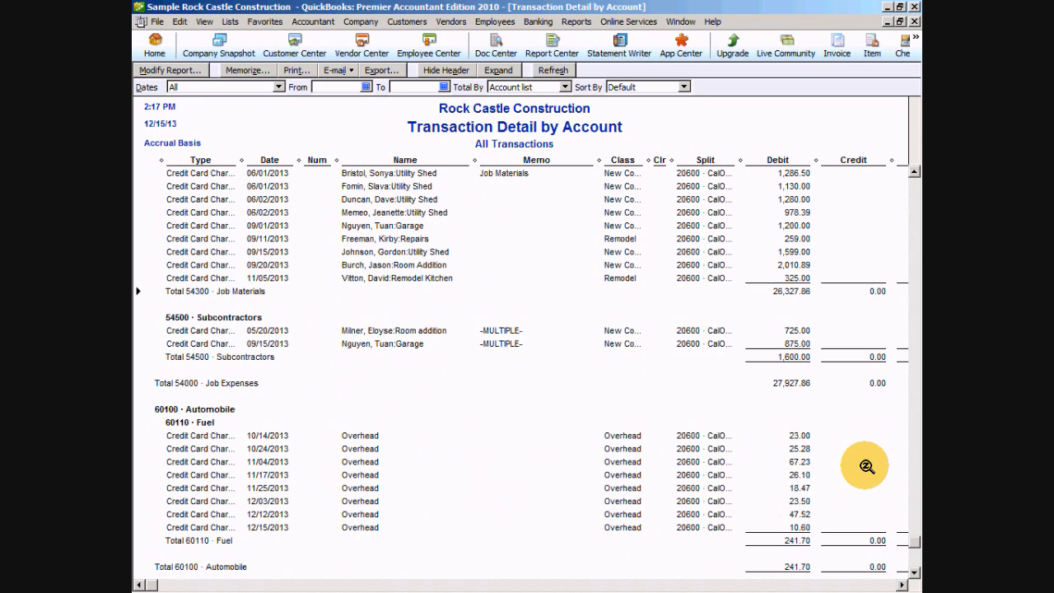
pyautogui.scroll(-1, 867, 466)
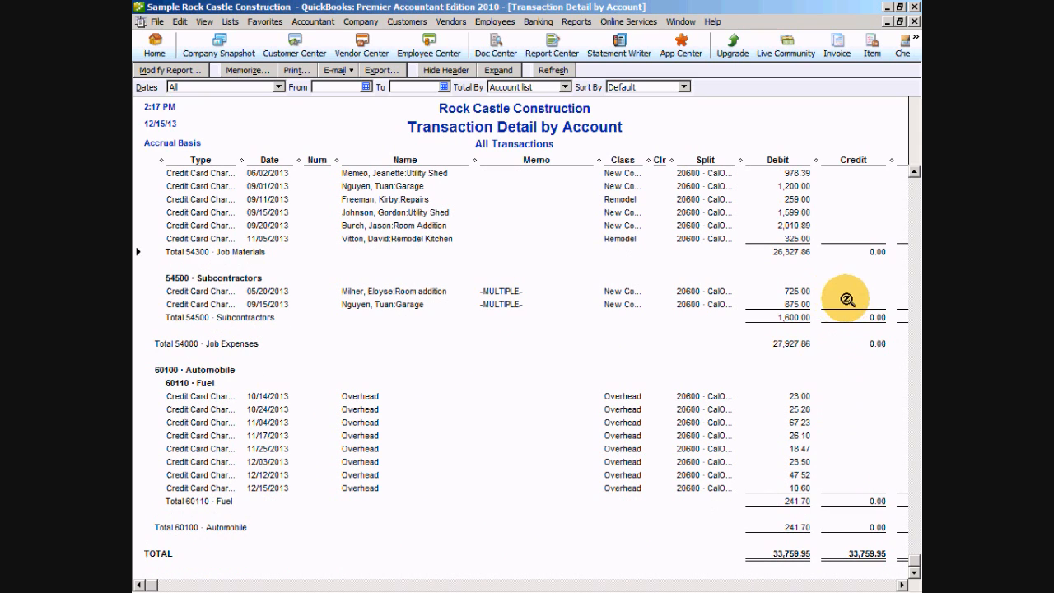